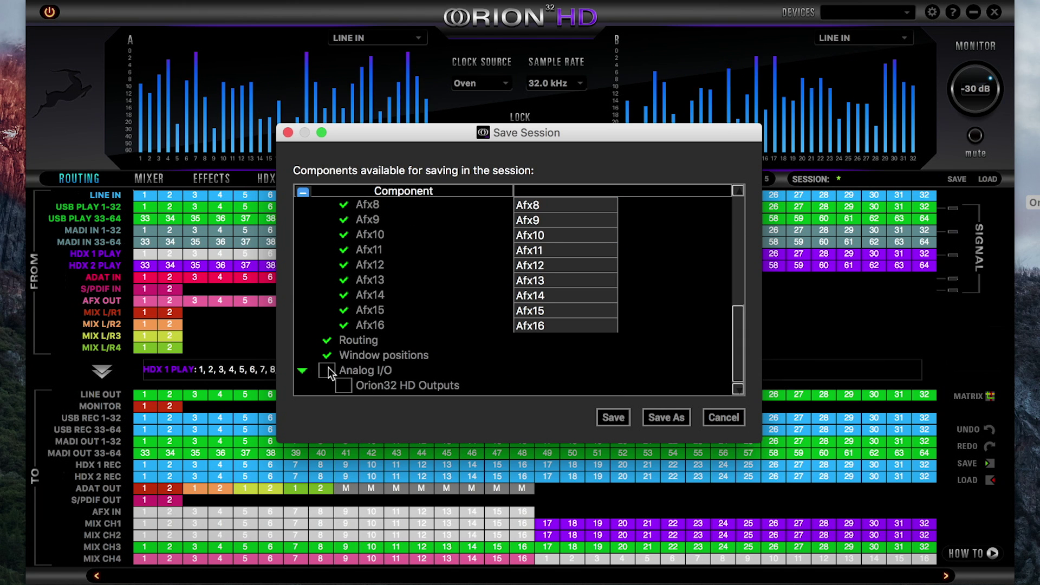
Tick Analog I/O and save the full session as Setup1 on the Desktop.
click(327, 369)
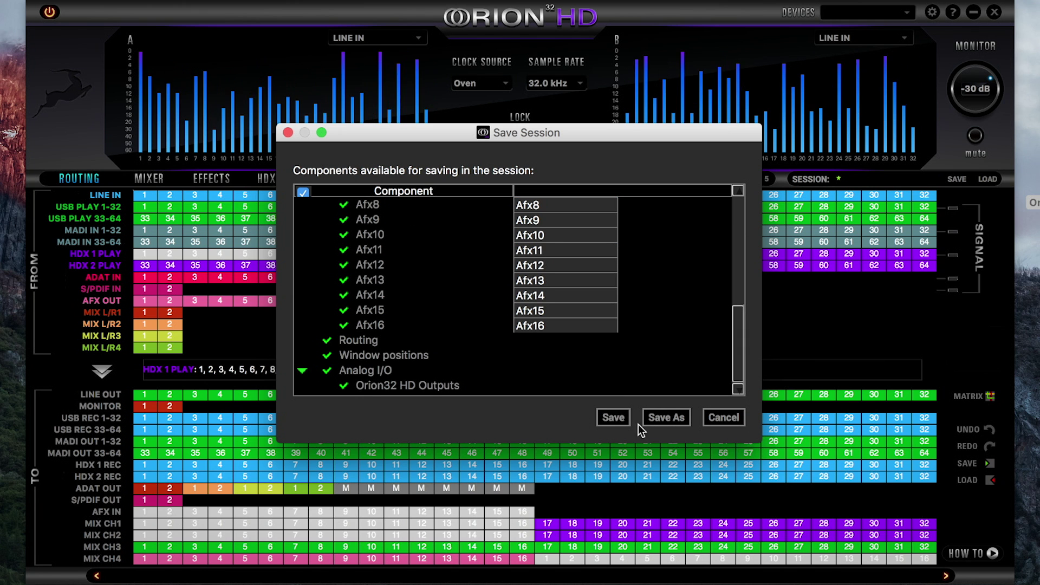
click(663, 419)
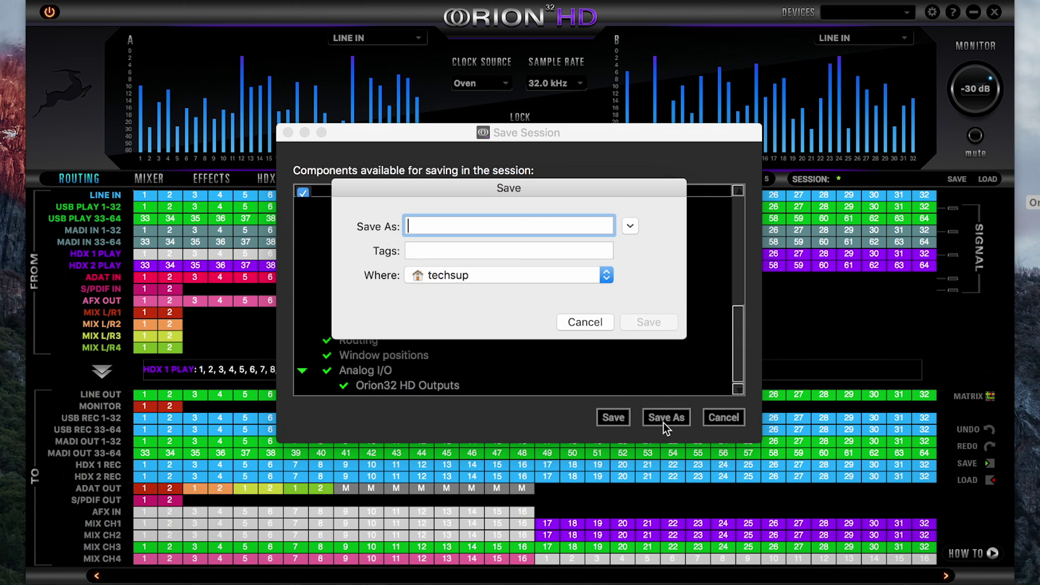
text(Setup)
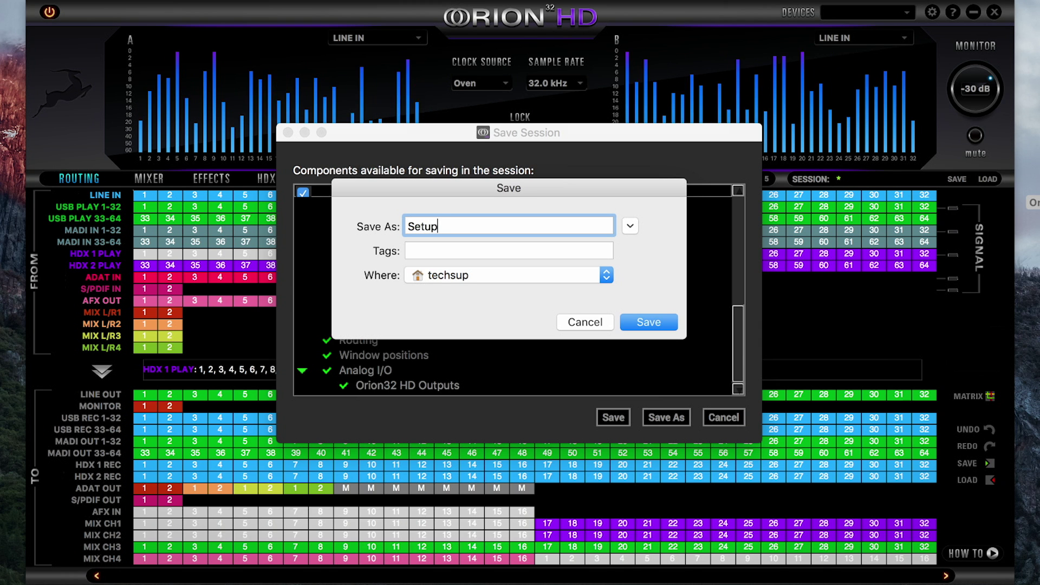
text(1)
click(606, 275)
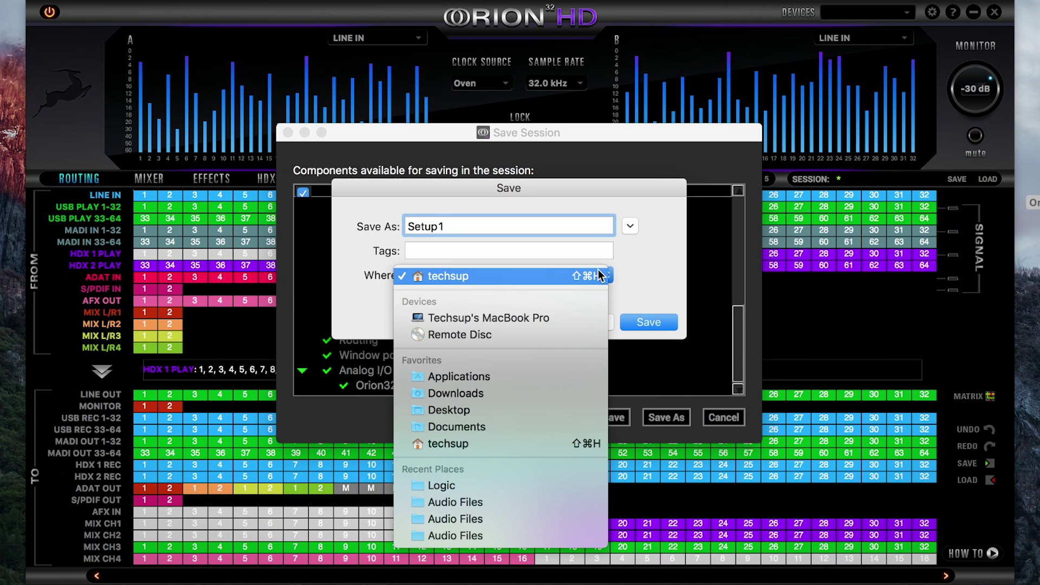
click(549, 409)
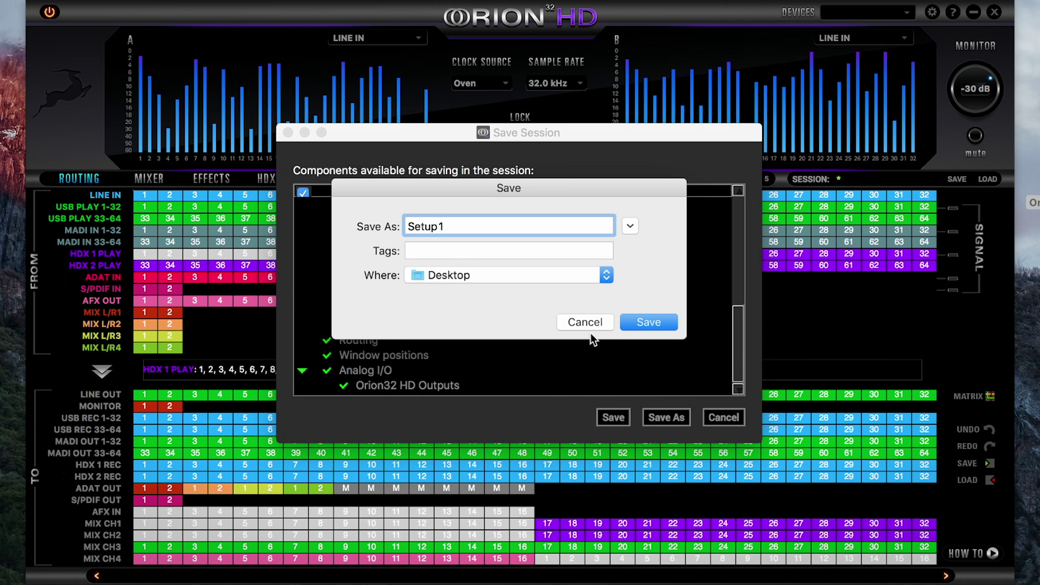
click(651, 322)
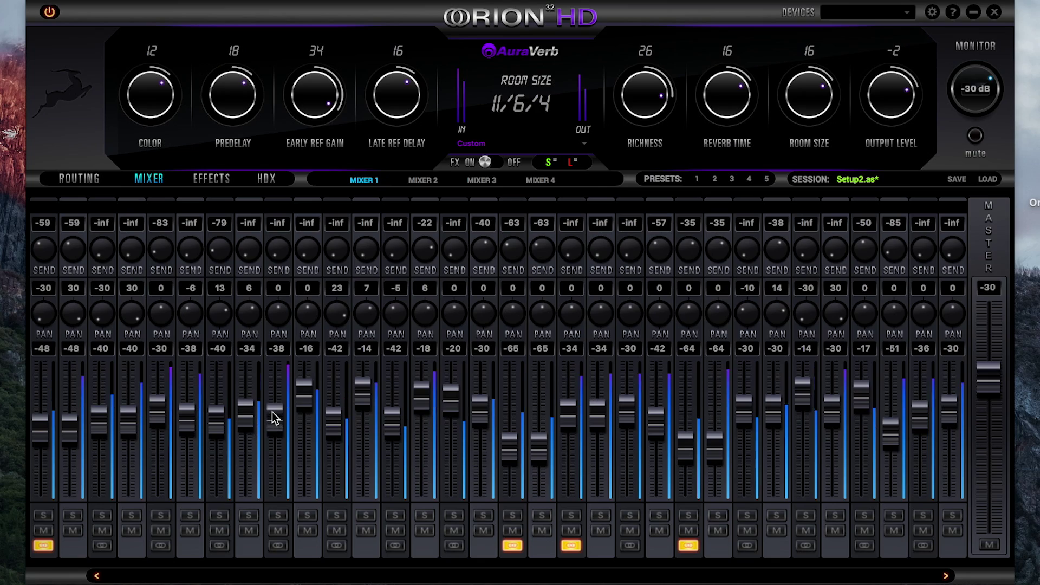
Route HDX 1 PLAY 1–8 to LINE OUT 1–8, keeping DAC as meter source.
click(204, 178)
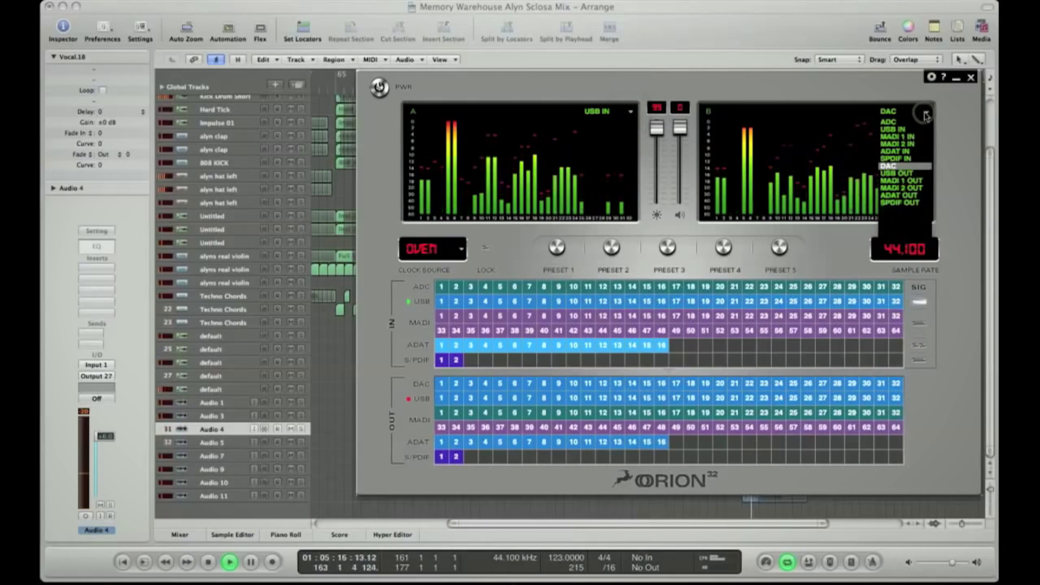
click(925, 114)
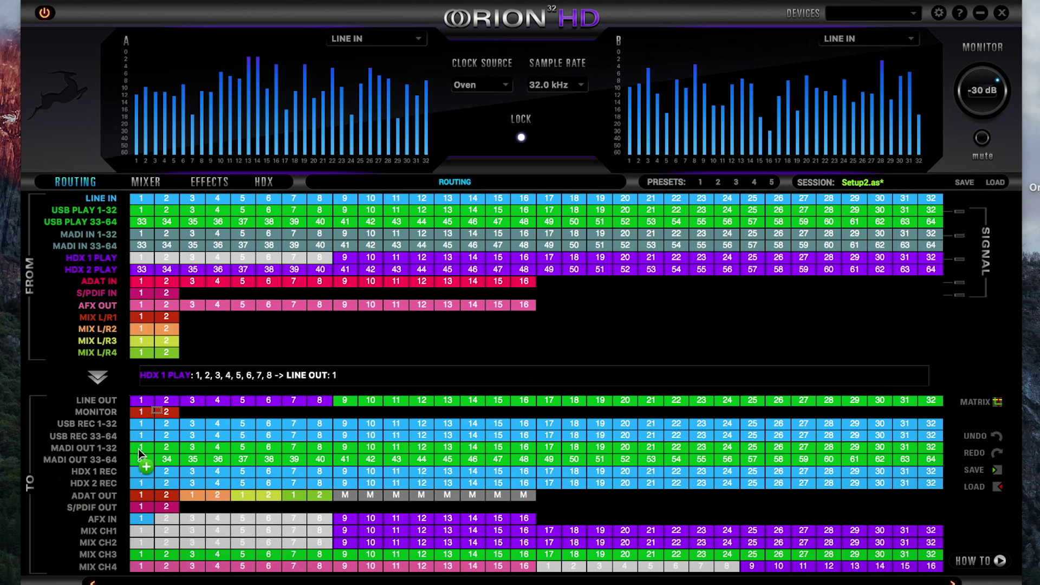
click(139, 449)
On the mixer, lower channel 5, raise channel 4 and raise reverb COLOR.
click(145, 181)
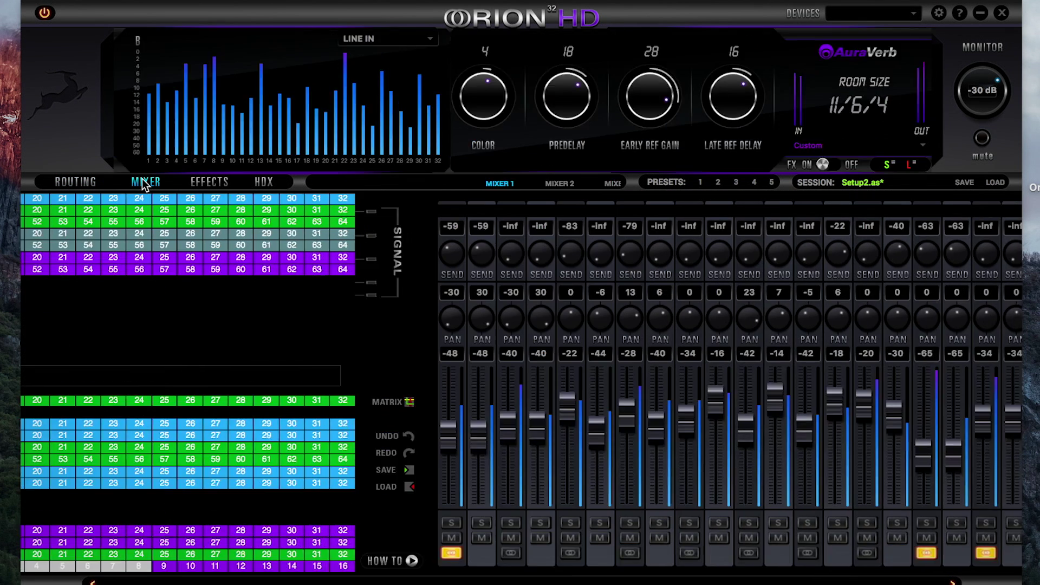
mouse_move(157, 403)
mouse_down()
mouse_move(148, 427)
mouse_move(124, 411)
mouse_up()
drag(150, 102, 154, 95)
On the effects page, lower the LOW and raise the LO-MID EQ frequencies.
click(208, 182)
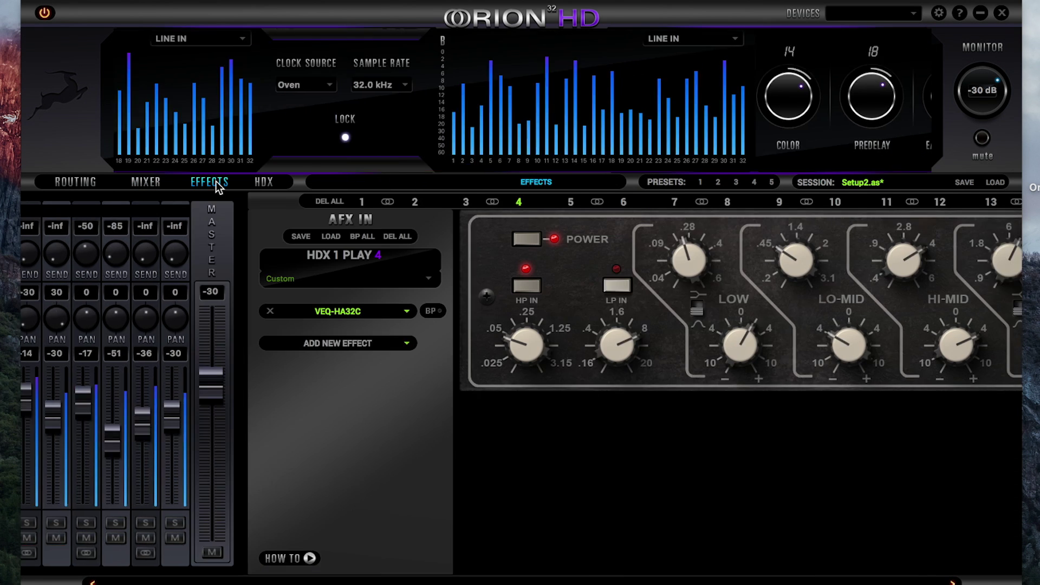
drag(475, 256, 468, 189)
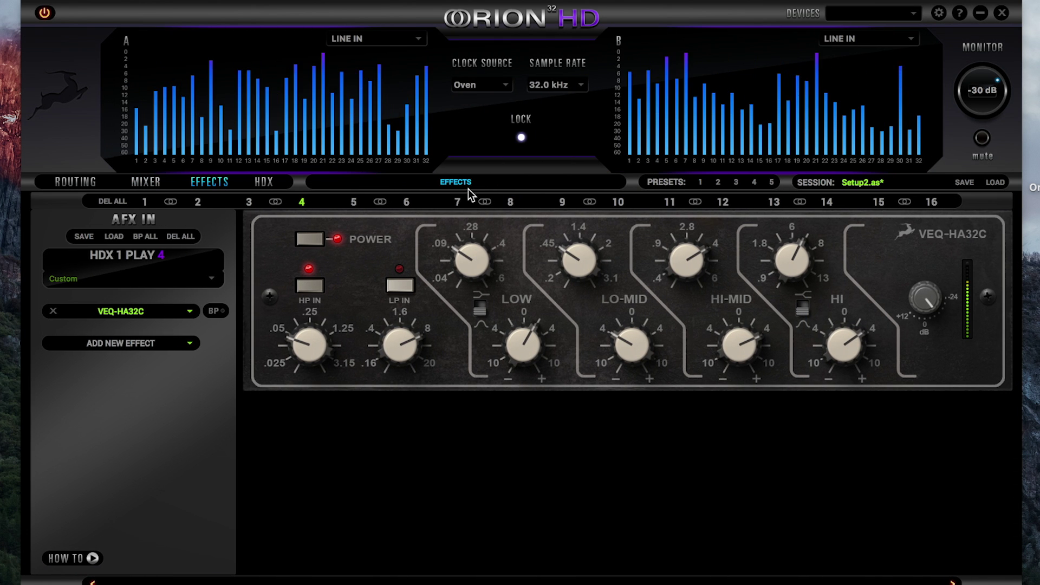
drag(578, 258, 662, 207)
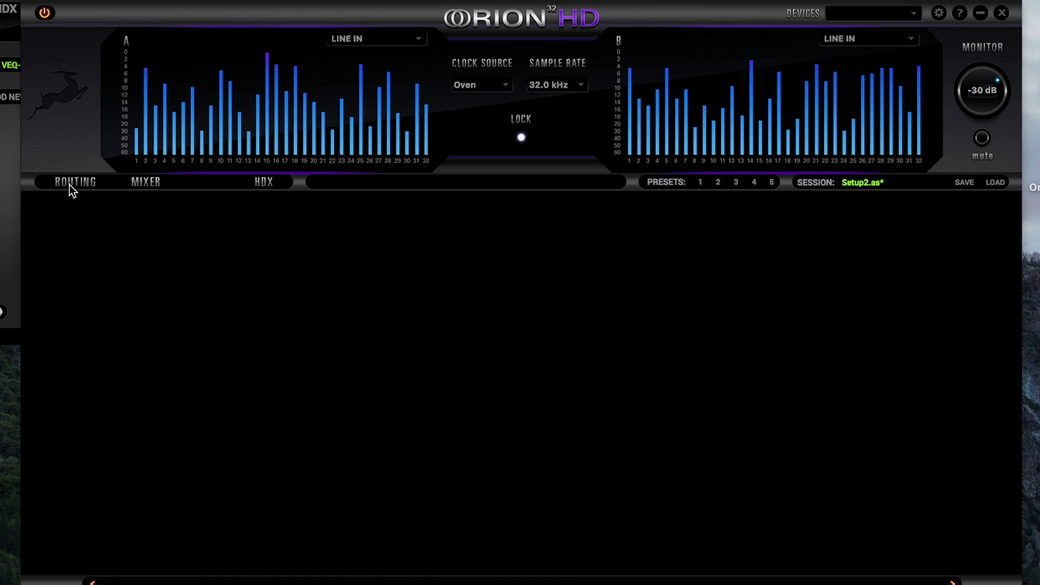
Return to the routing matrix showing HDX 1 PLAY 1–8 feeding LINE OUT 1–8.
click(69, 184)
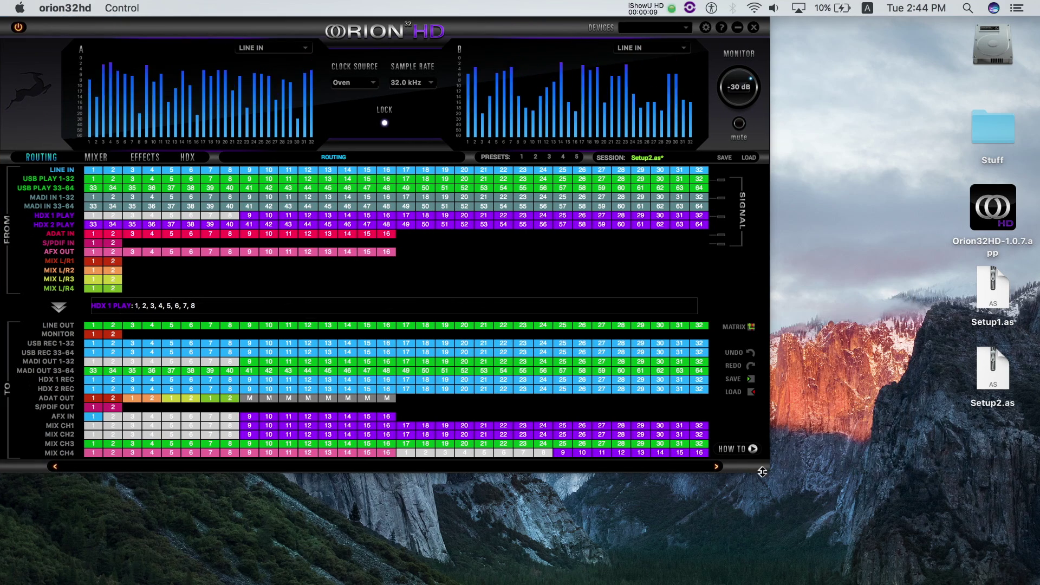
Shrink the main panel and detach mixer and effects into windows stacked on its right.
drag(767, 468, 557, 347)
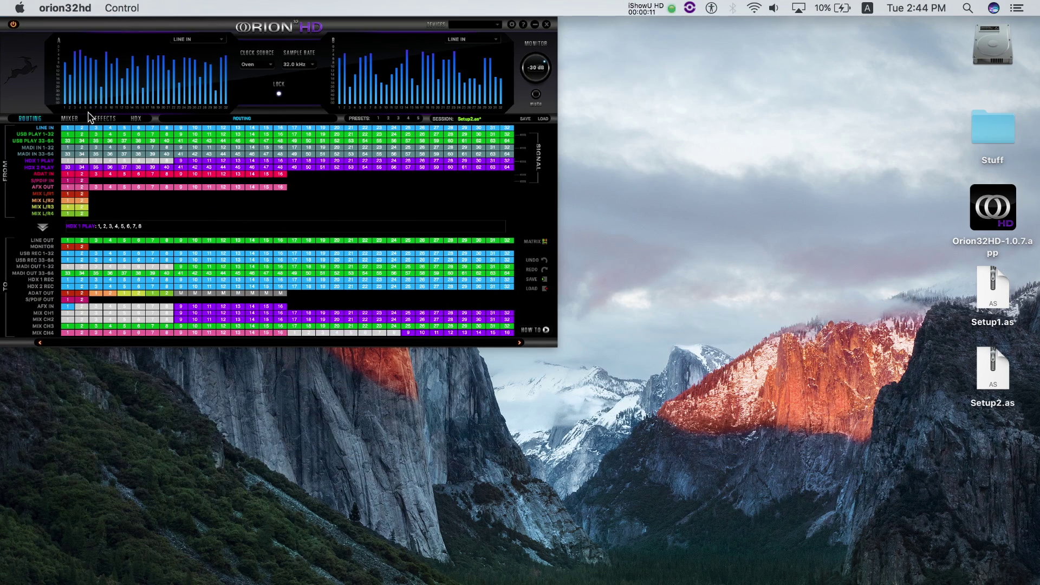
click(68, 118)
click(105, 118)
mouse_move(162, 122)
mouse_down()
mouse_move(455, 33)
mouse_move(522, 33)
mouse_up()
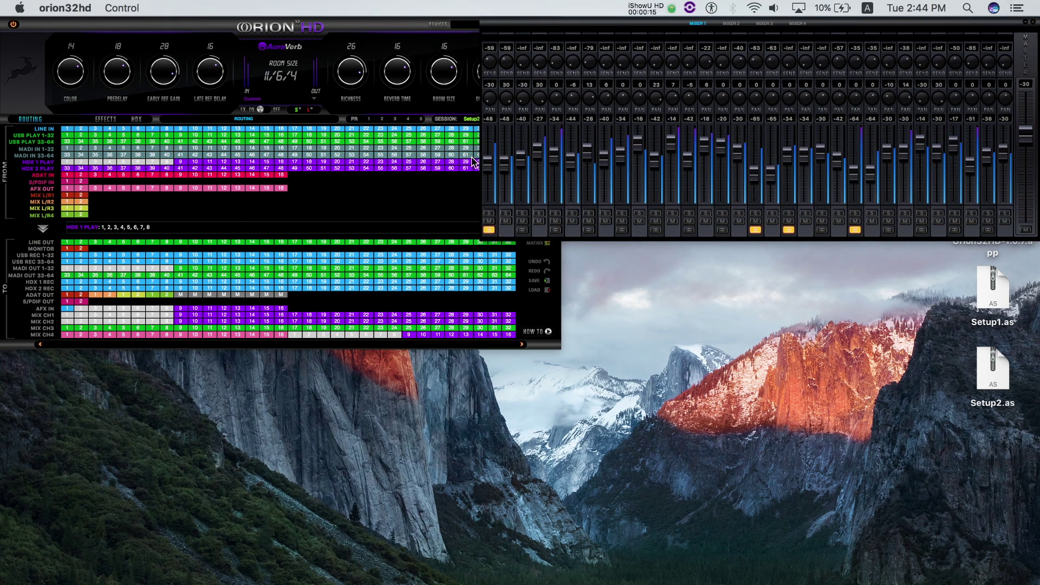
drag(484, 192, 560, 176)
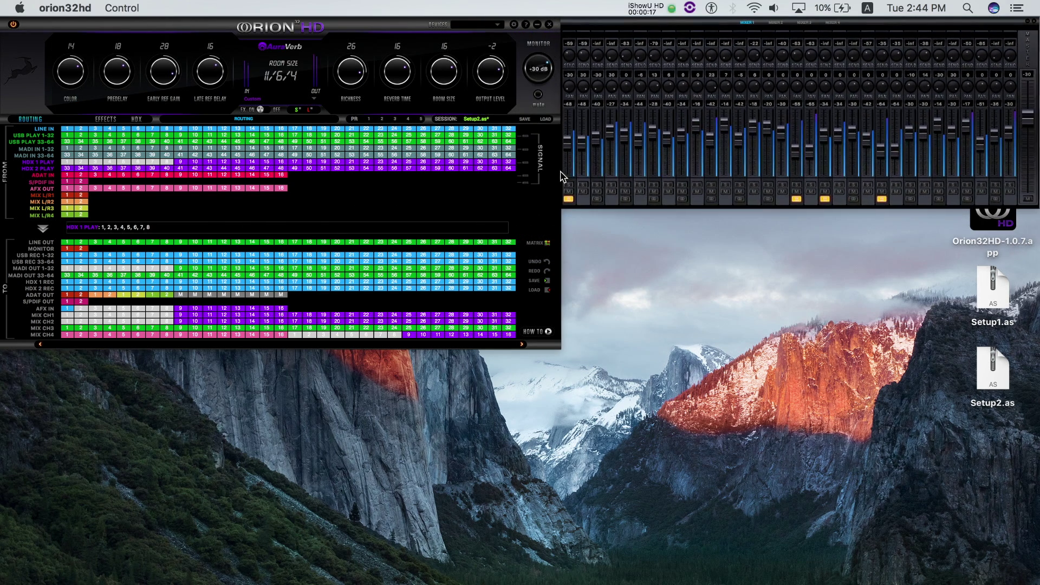
click(104, 118)
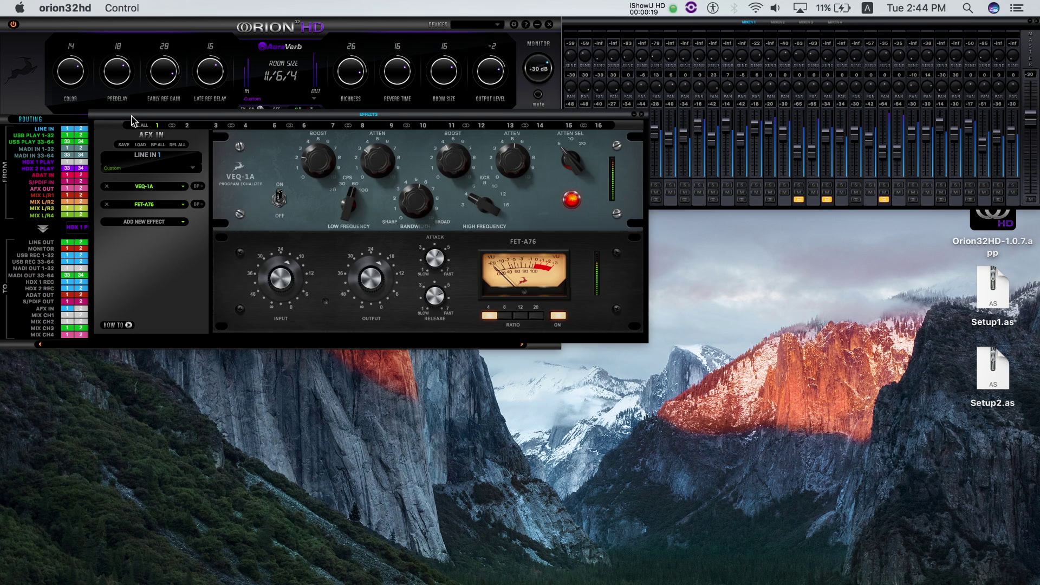
drag(132, 119, 560, 226)
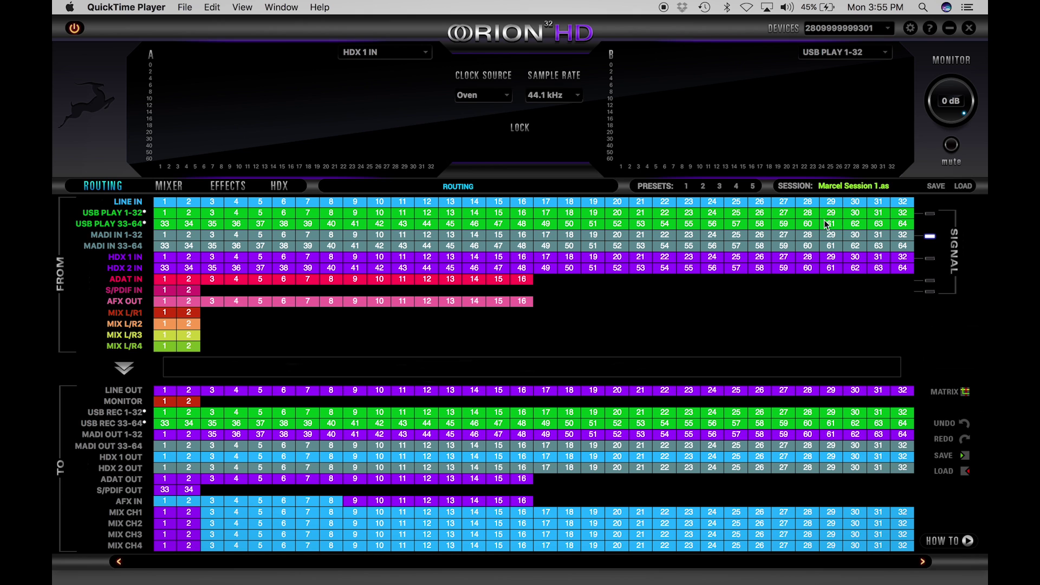
Bring the Orion panel forward and trace MADI IN channel 29 to output 29.
click(813, 235)
click(829, 235)
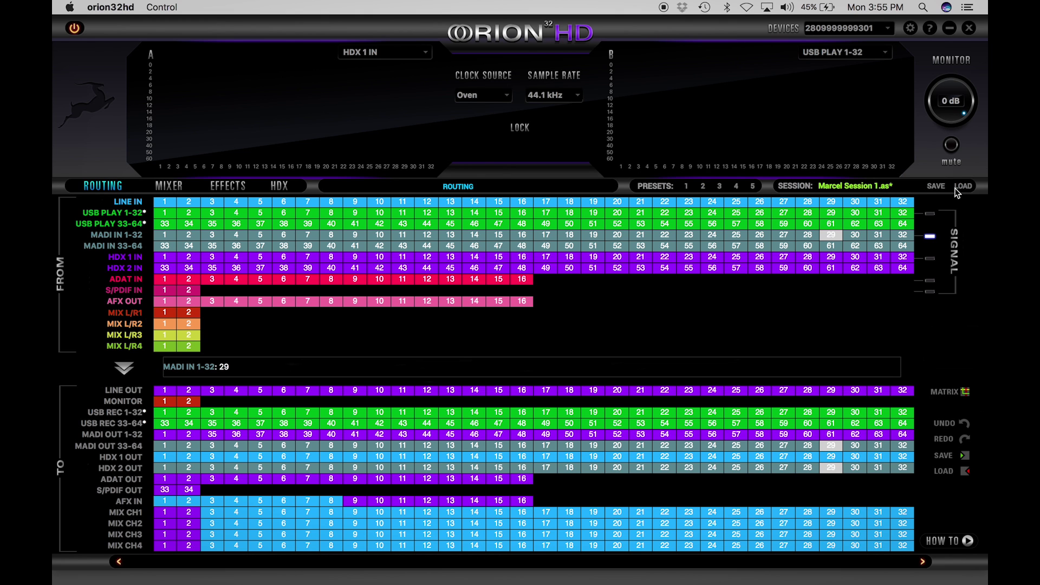
Clear all save components except Special effects and begin saving as AFX.
click(936, 186)
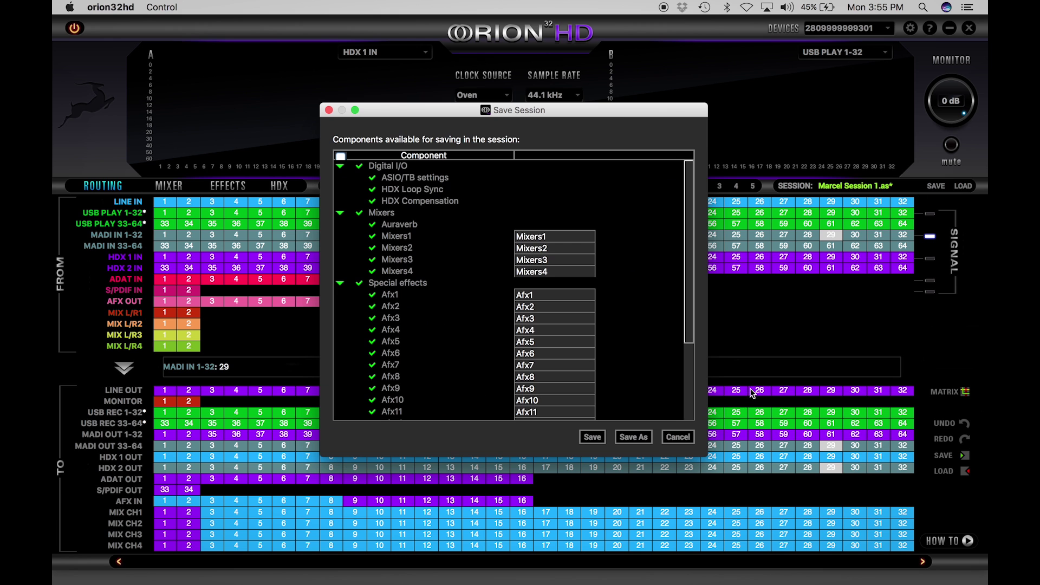
drag(701, 460, 773, 571)
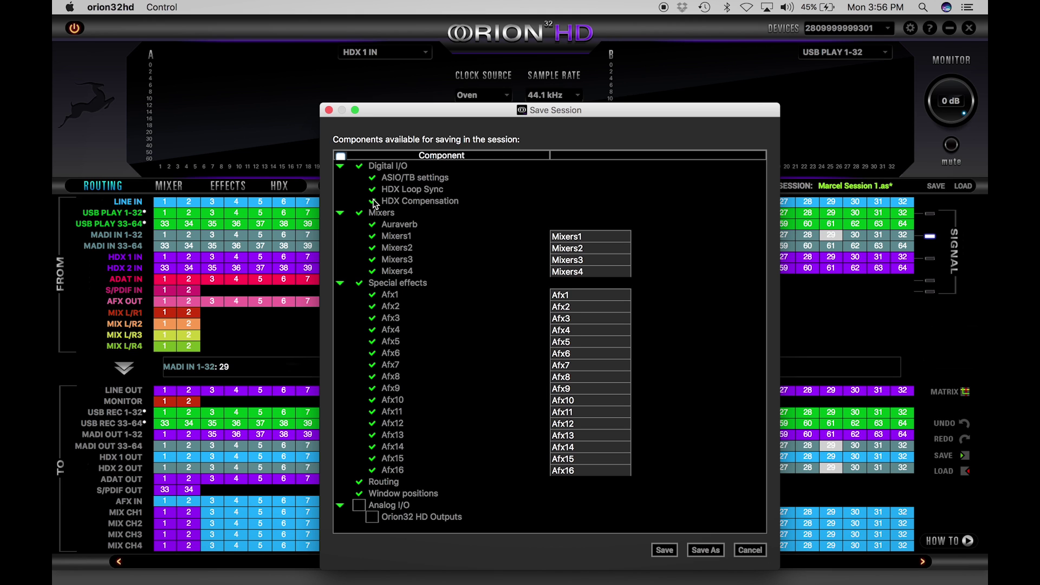
click(342, 156)
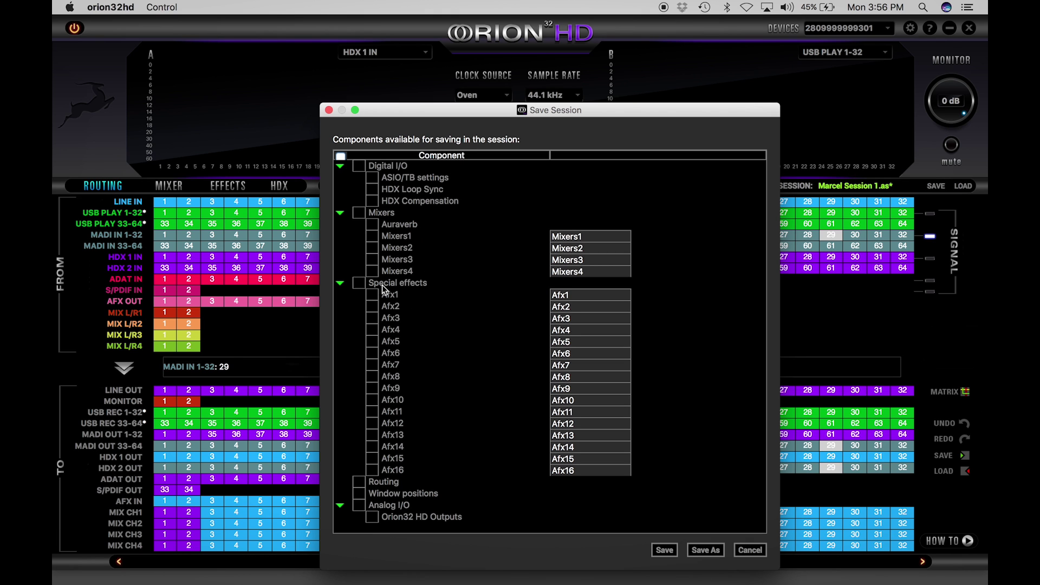
click(360, 283)
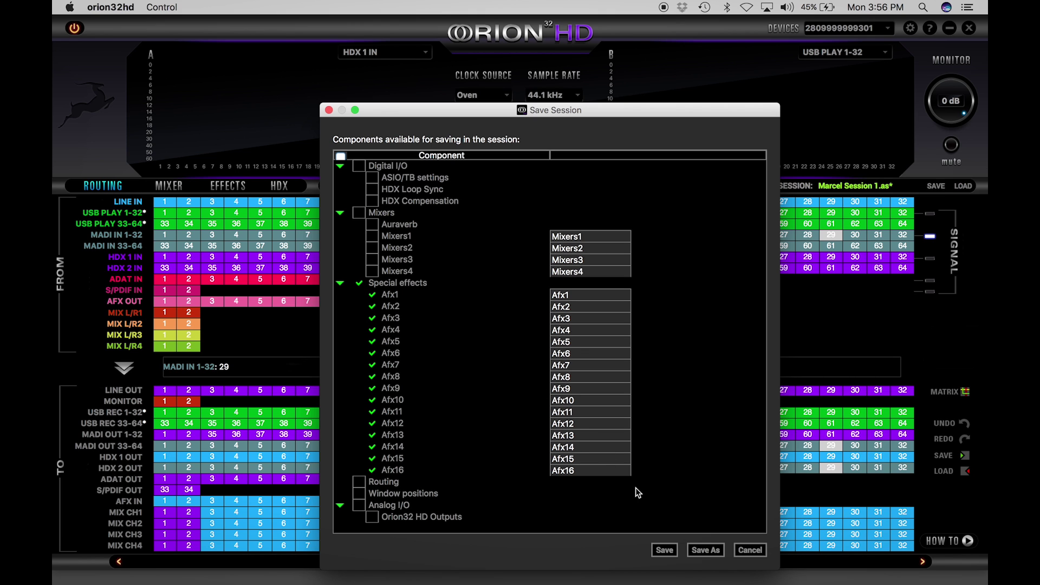
click(703, 549)
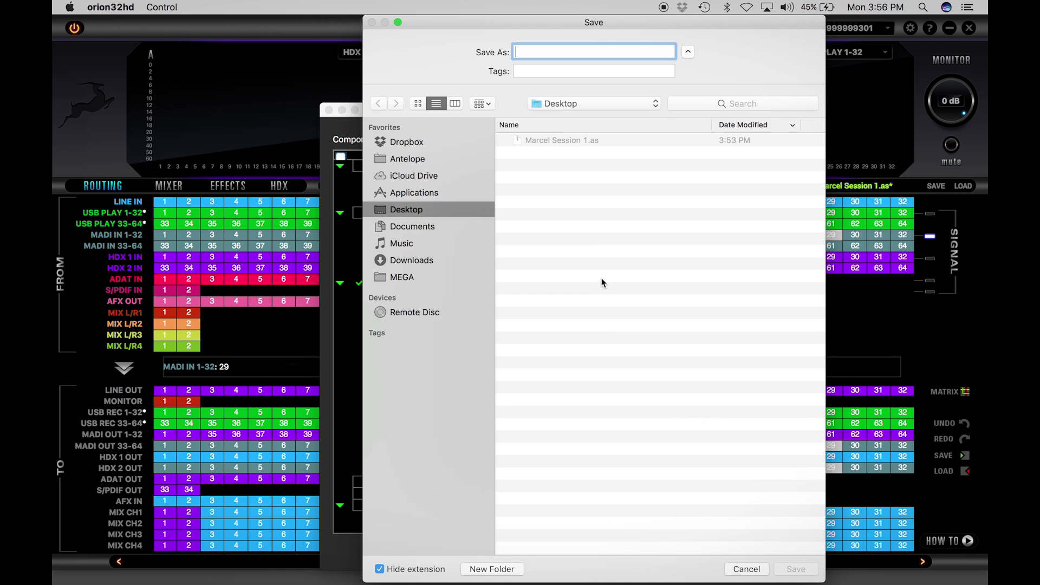
text(AFX)
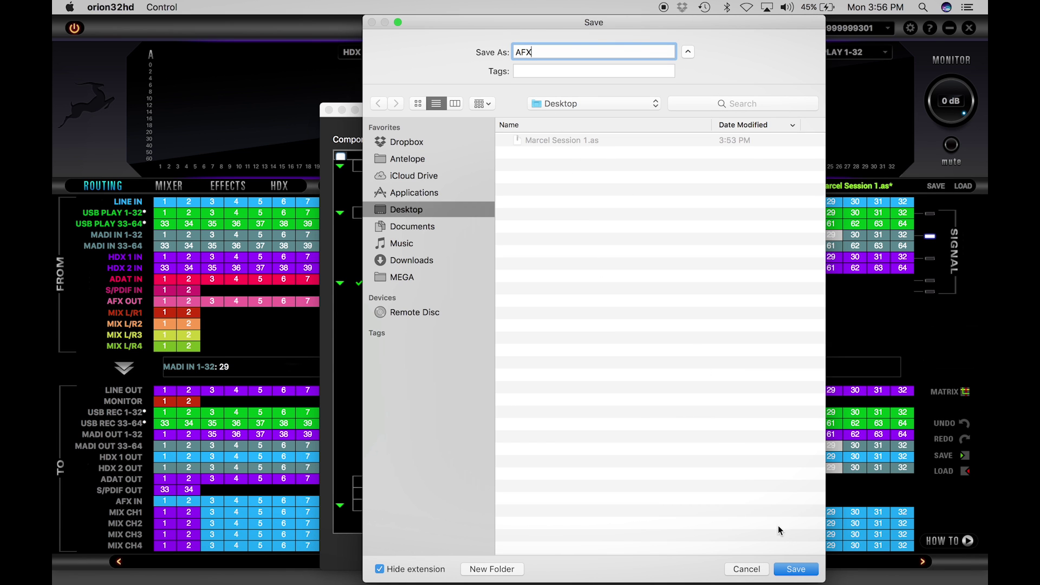
click(795, 568)
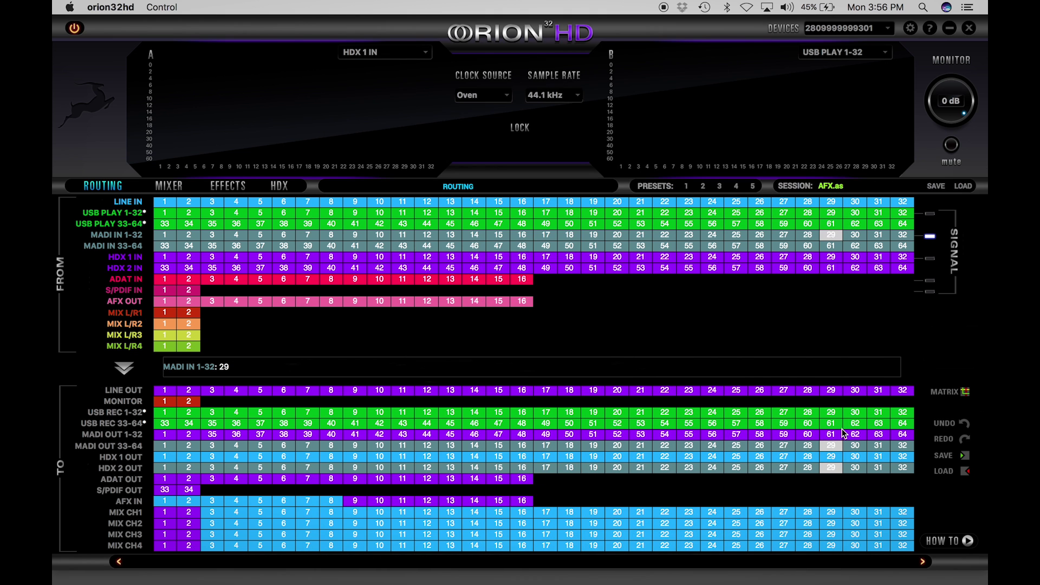
click(963, 186)
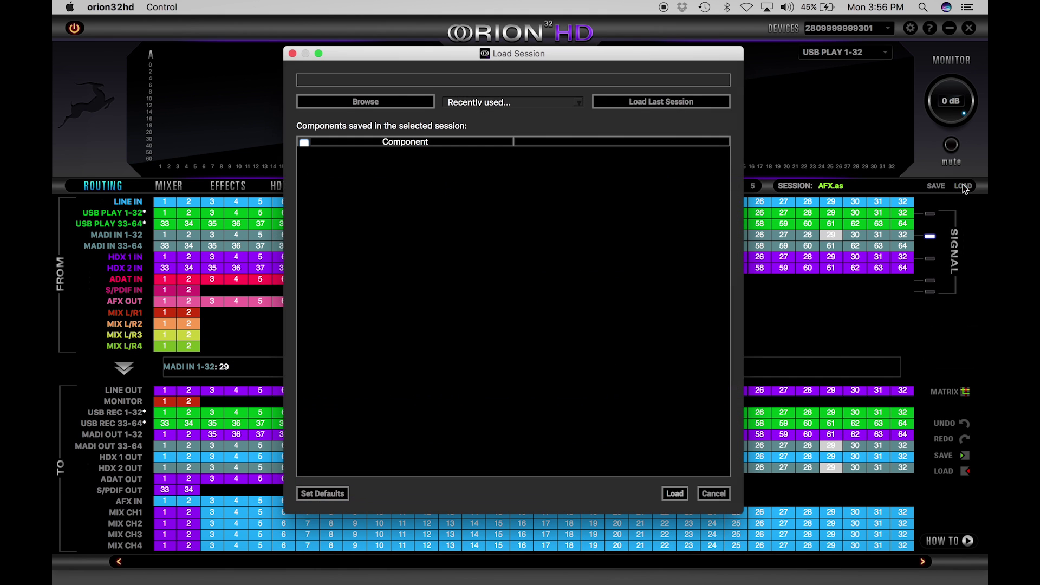
click(398, 106)
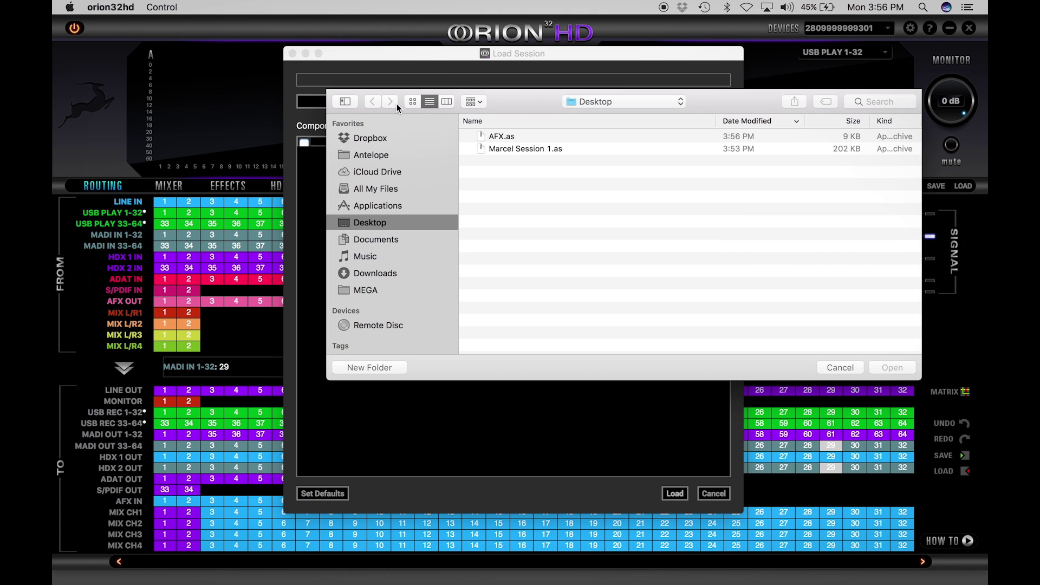
double_click(503, 135)
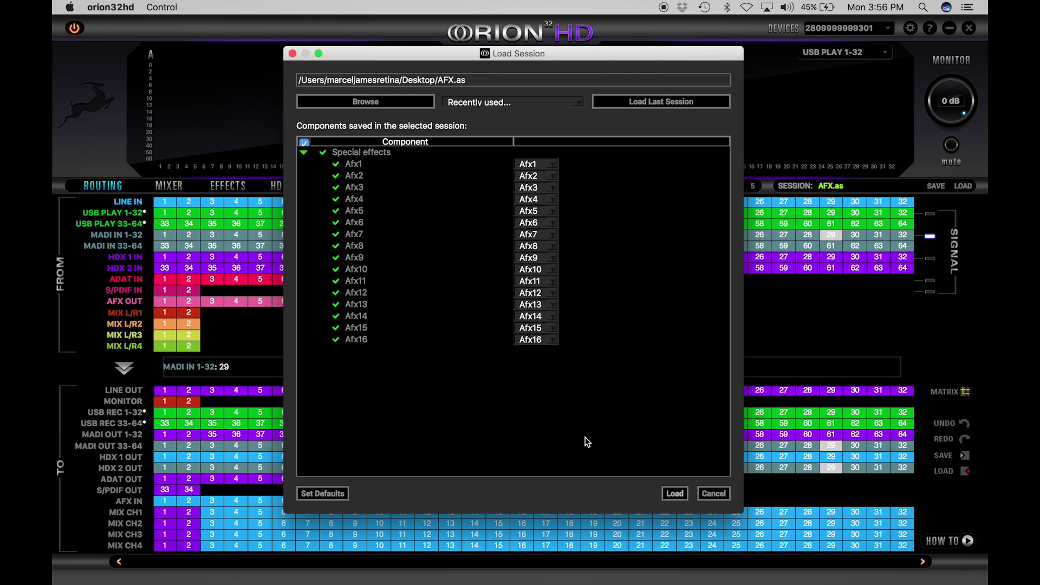
click(713, 495)
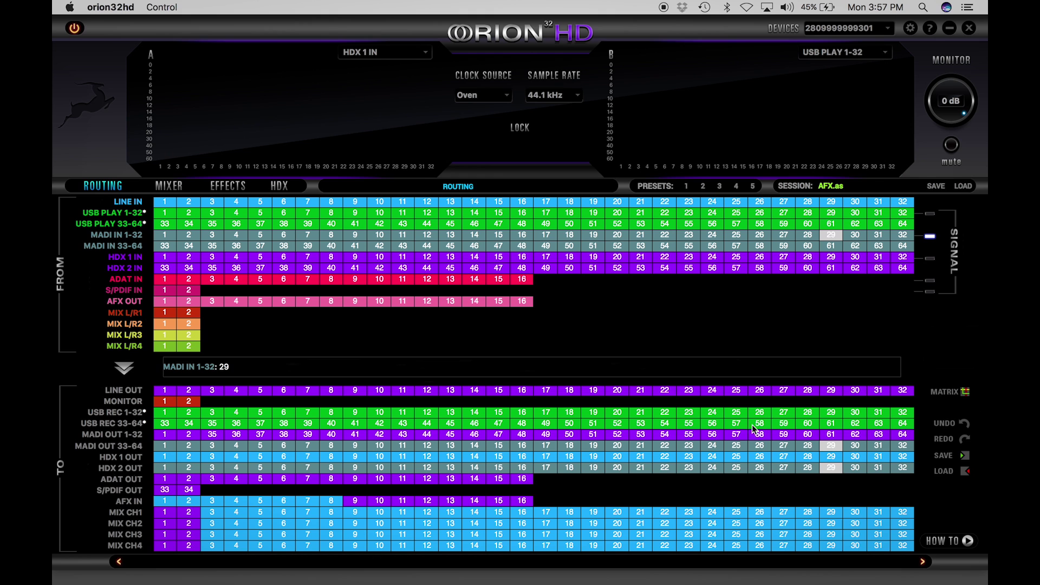
Open Marcel Session 1.as in the Load dialog and enlarge it to show all components.
click(964, 186)
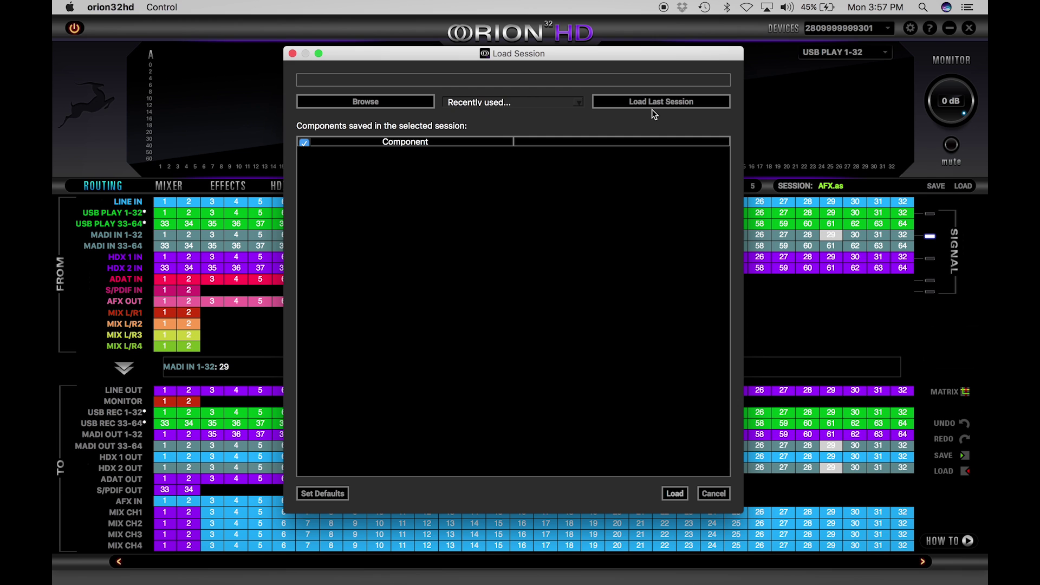
click(365, 101)
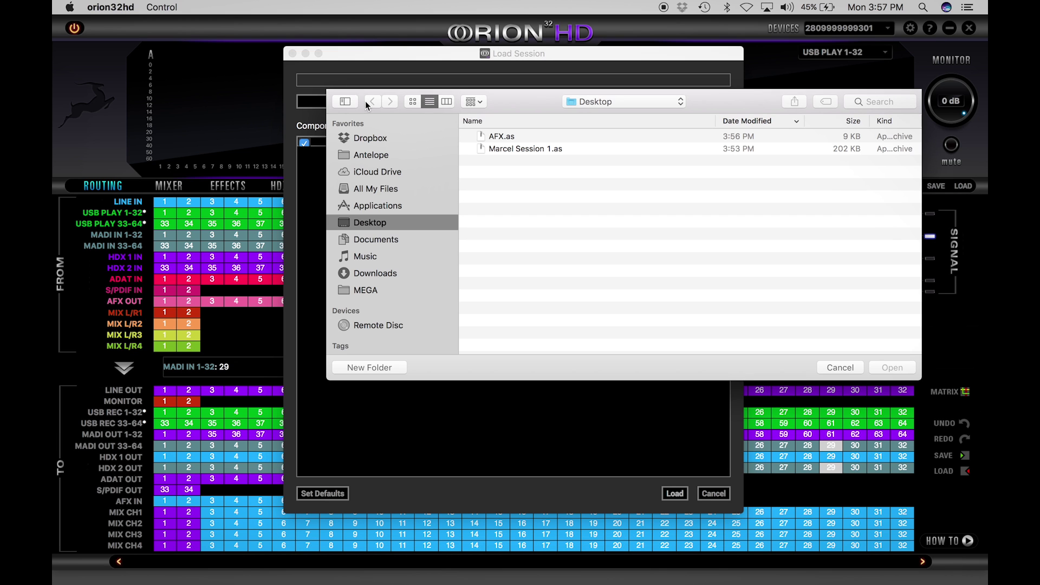
double_click(518, 148)
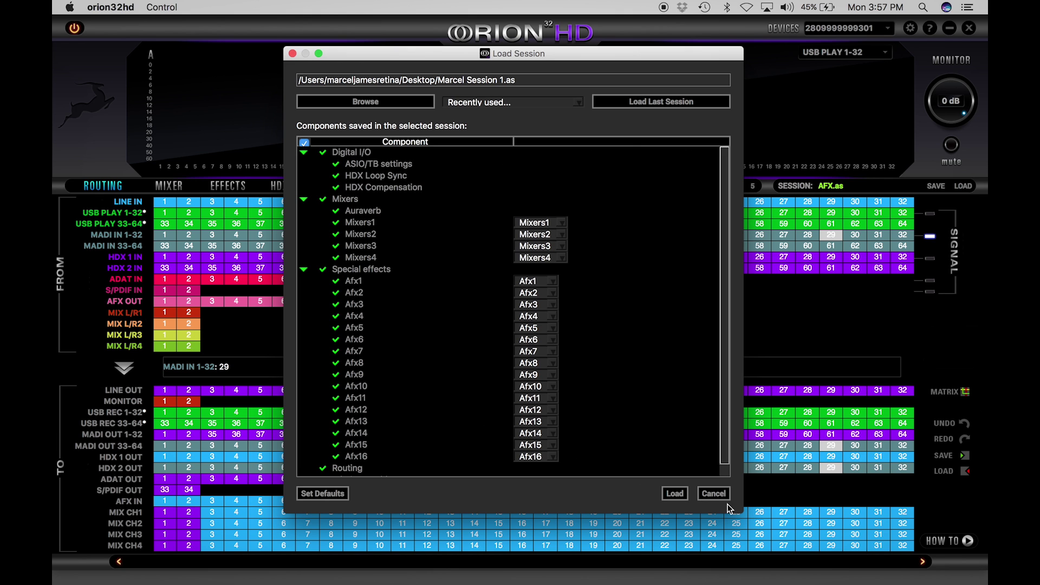
drag(739, 510, 751, 567)
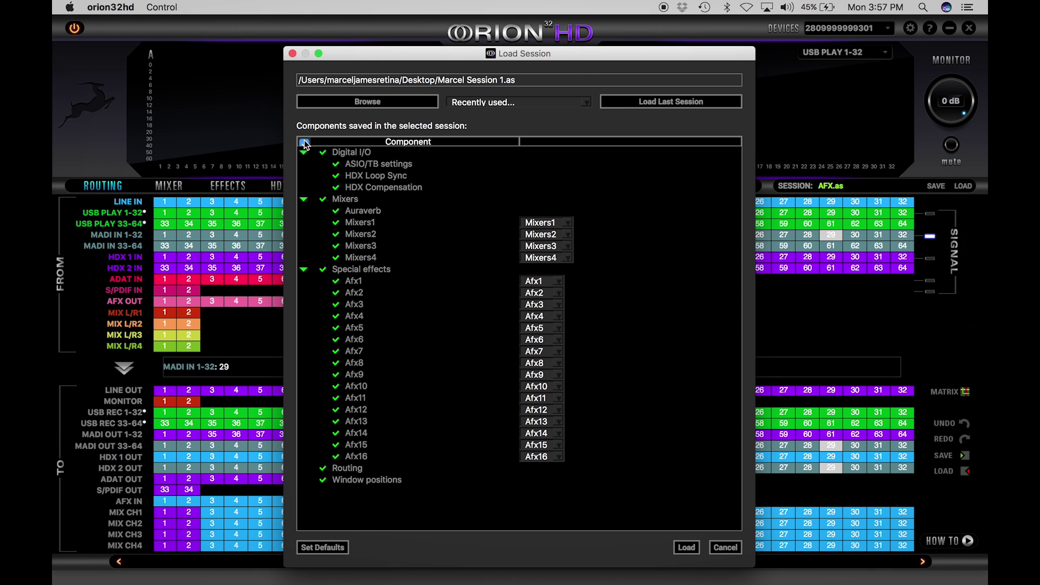
Untick Digital I/O, Mixers, window positions and routing, keeping Special effects, and load.
click(322, 152)
click(323, 198)
click(323, 269)
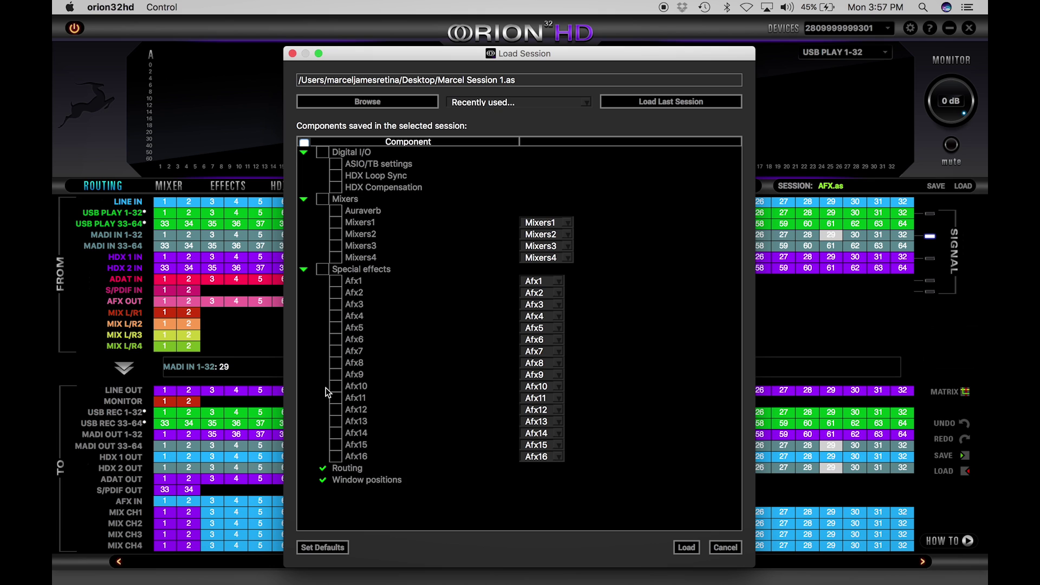
click(322, 480)
click(322, 271)
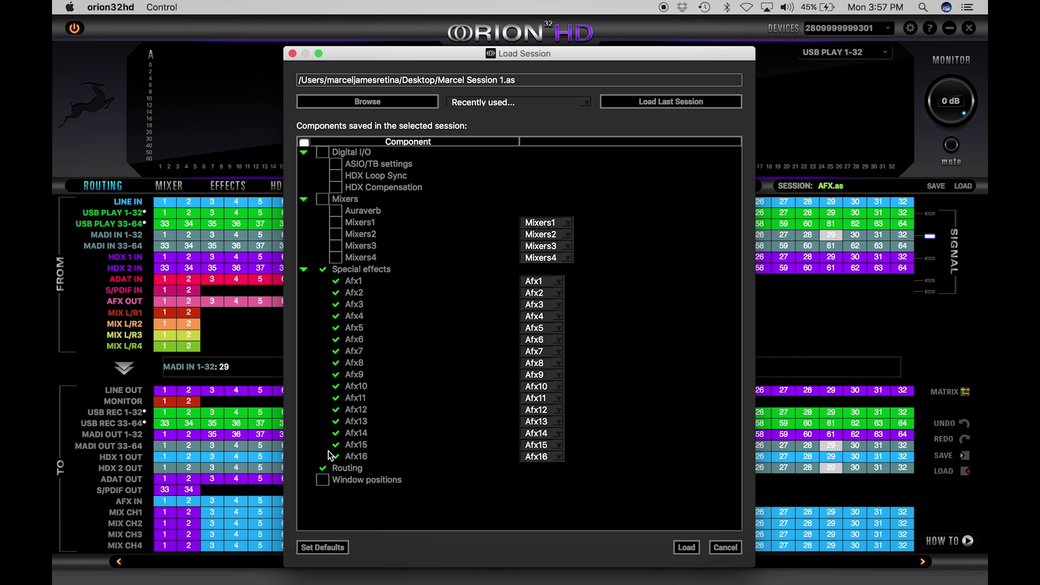
click(323, 468)
click(687, 547)
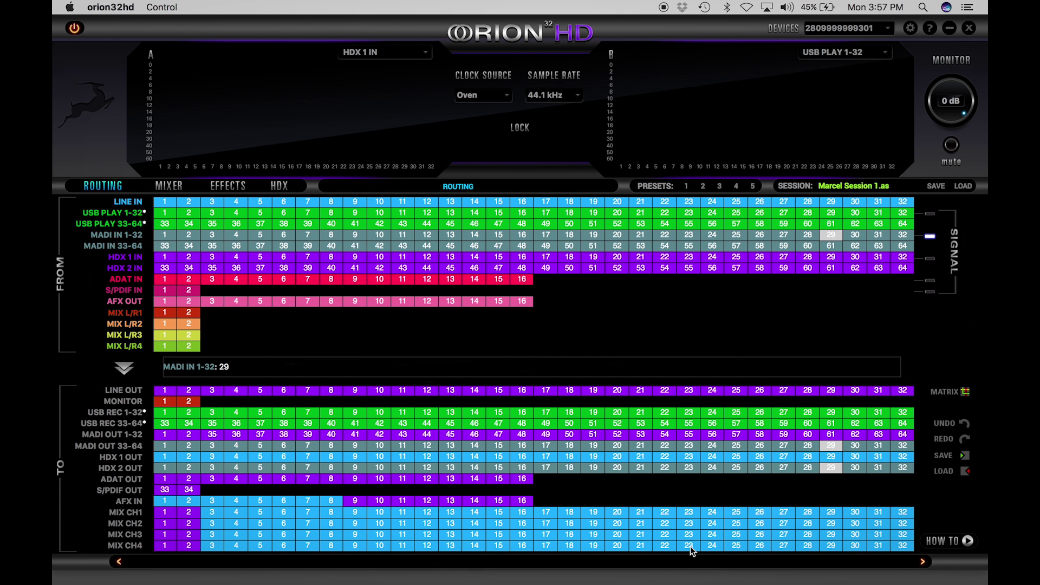